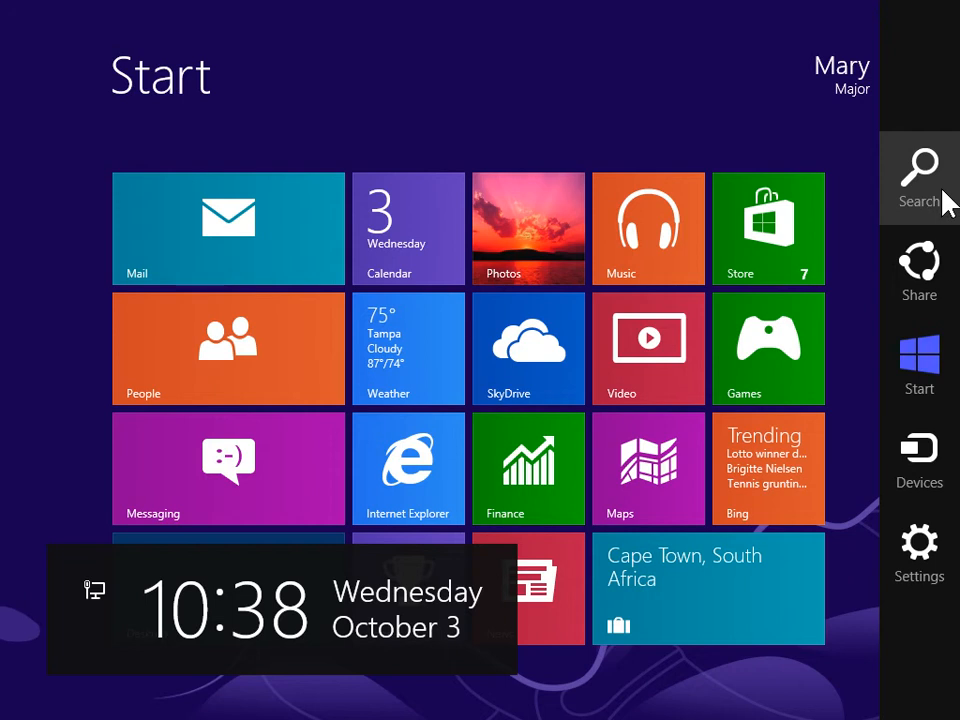
# Begin searching the Apps list for Control Panel from the Start screen.
pyautogui.click(900, 210)
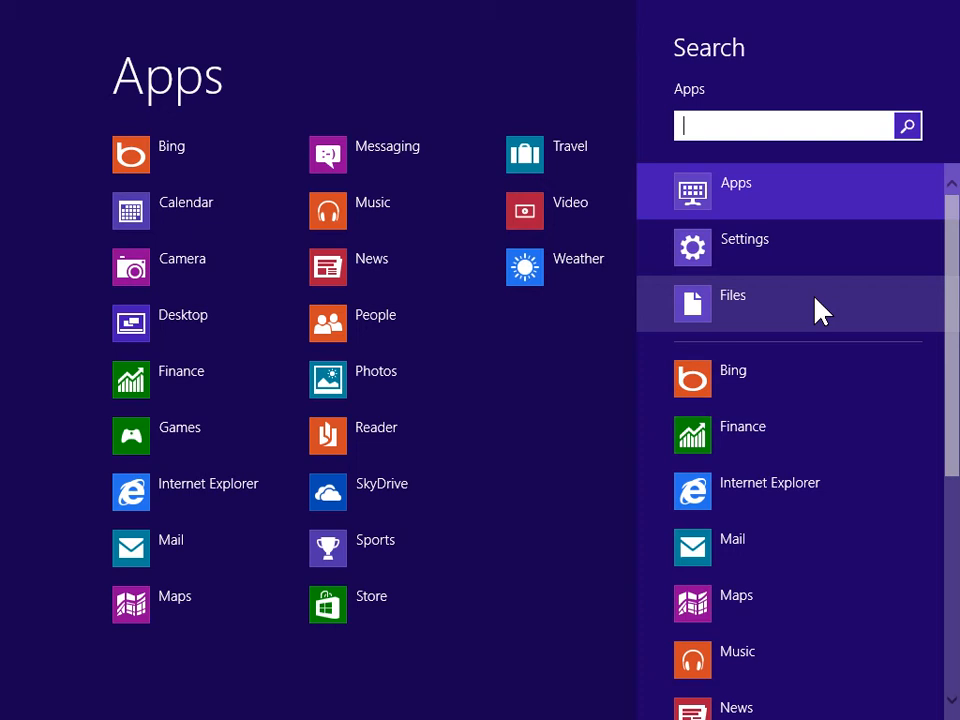
pyautogui.moveTo(150, 712); pyautogui.dragTo(620, 712)
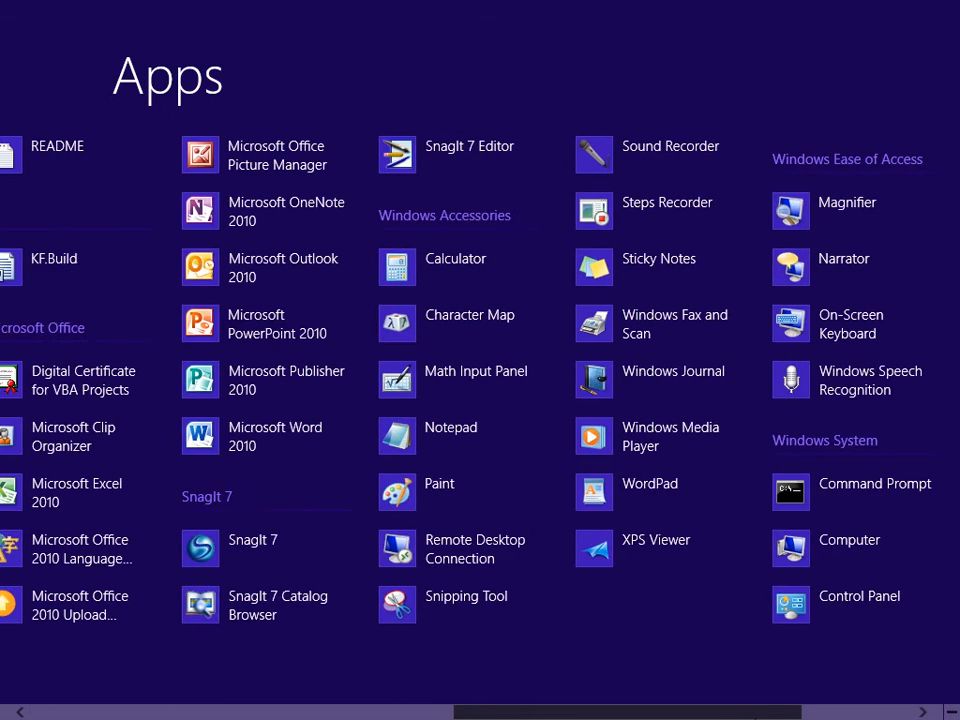
# Launch Control Panel on the desktop and go into the Ease of Access category.
pyautogui.click(790, 604)
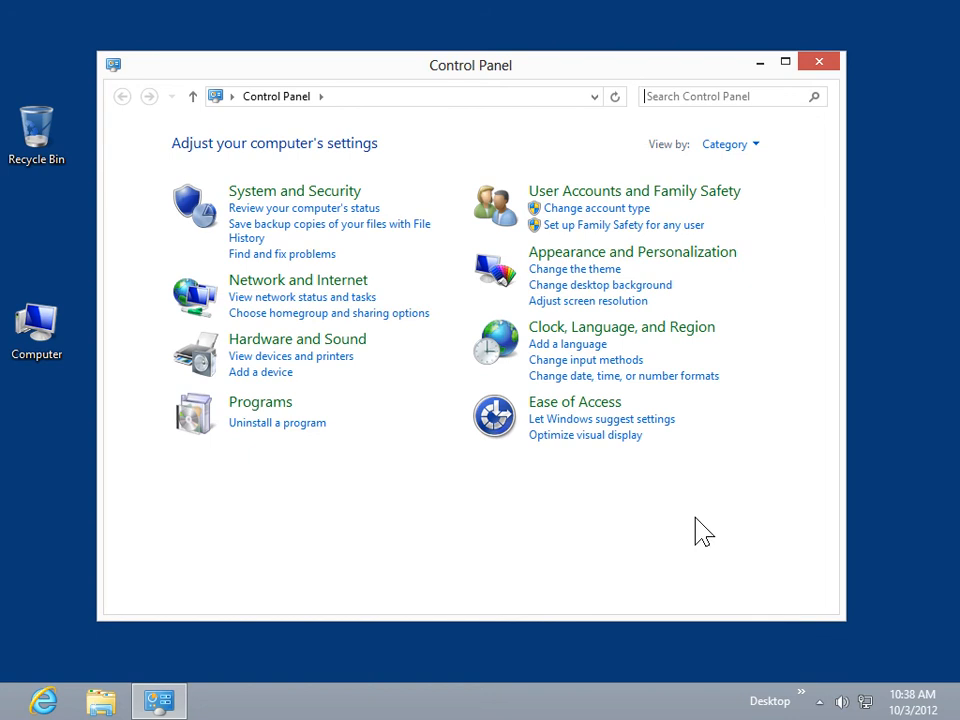
pyautogui.click(574, 401)
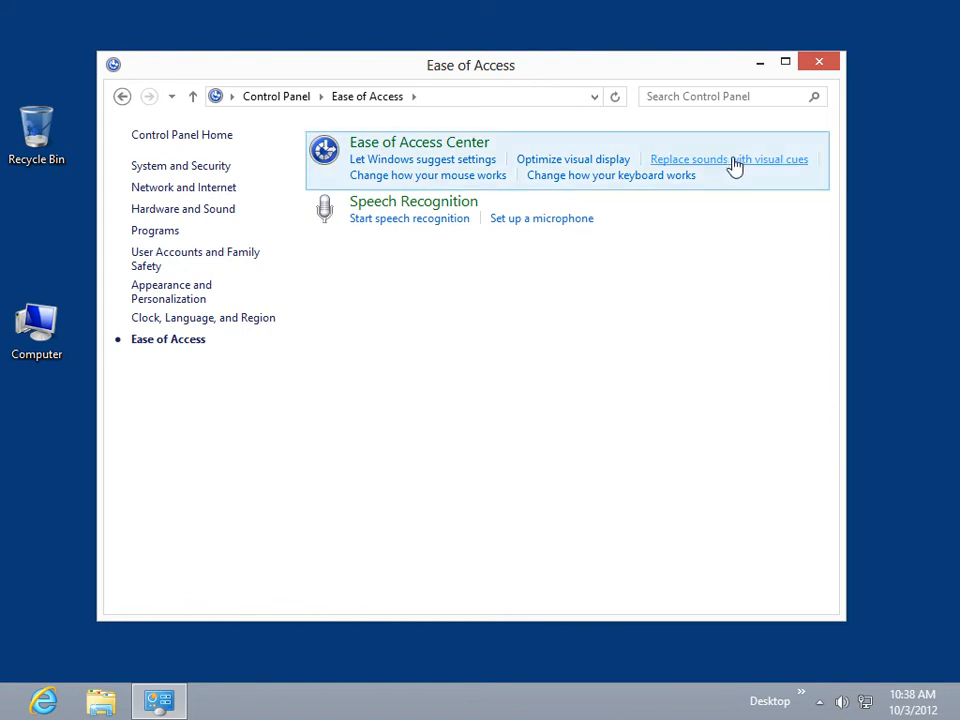
# Enable Sound Sentry with Flash desktop as the warning and turn on text captions for spoken dialog.
pyautogui.click(735, 163)
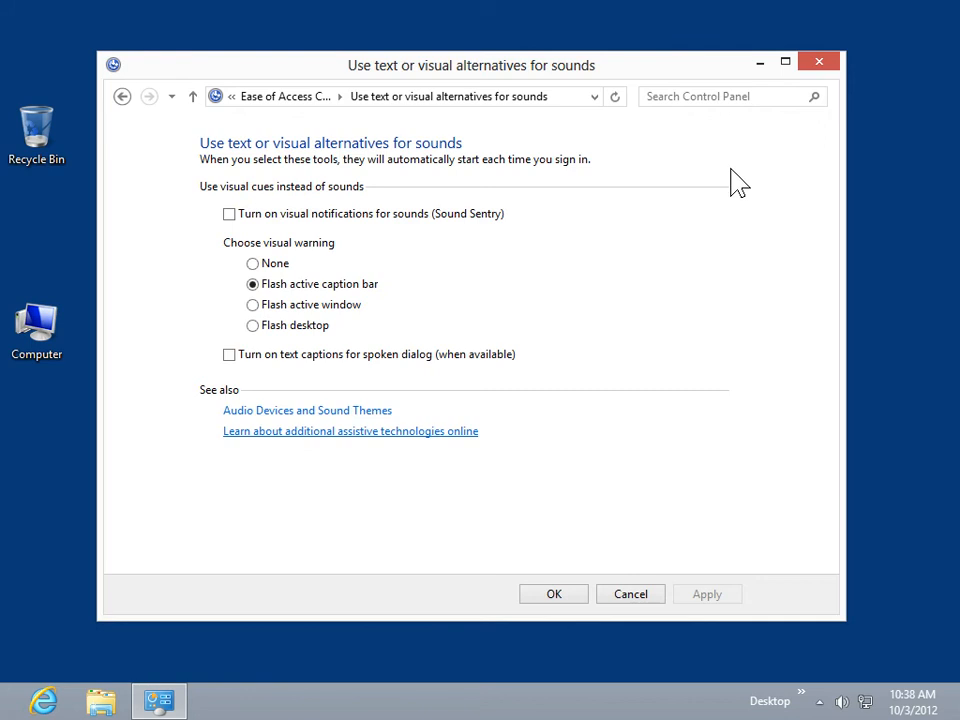
pyautogui.click(229, 214)
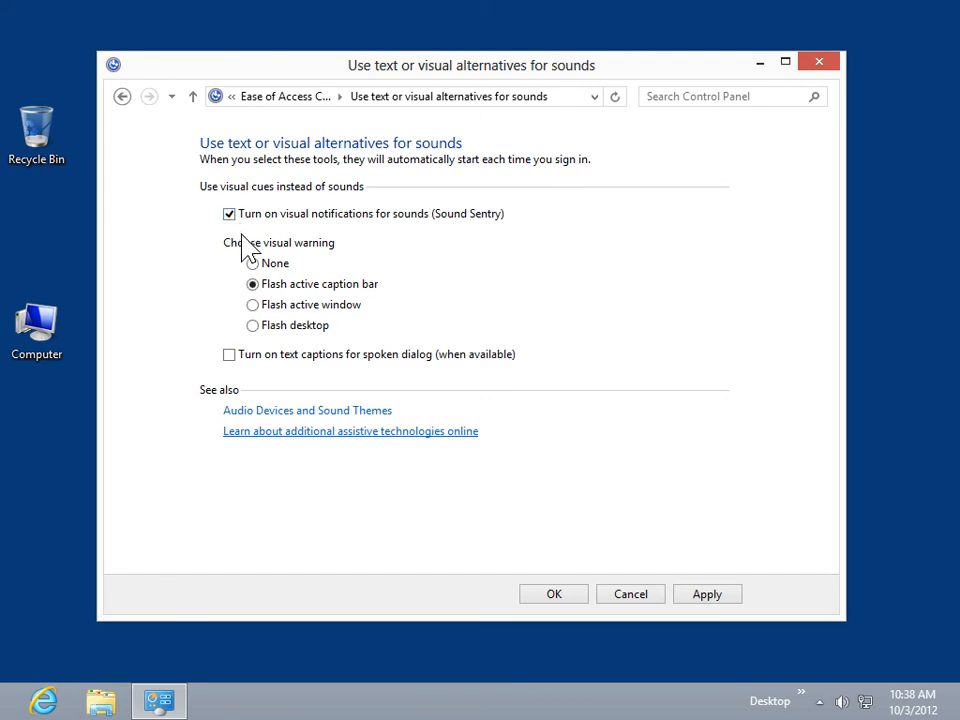
pyautogui.click(252, 325)
pyautogui.click(229, 355)
# Apply and confirm the sound-alternative settings, then close the Control Panel window.
pyautogui.click(707, 594)
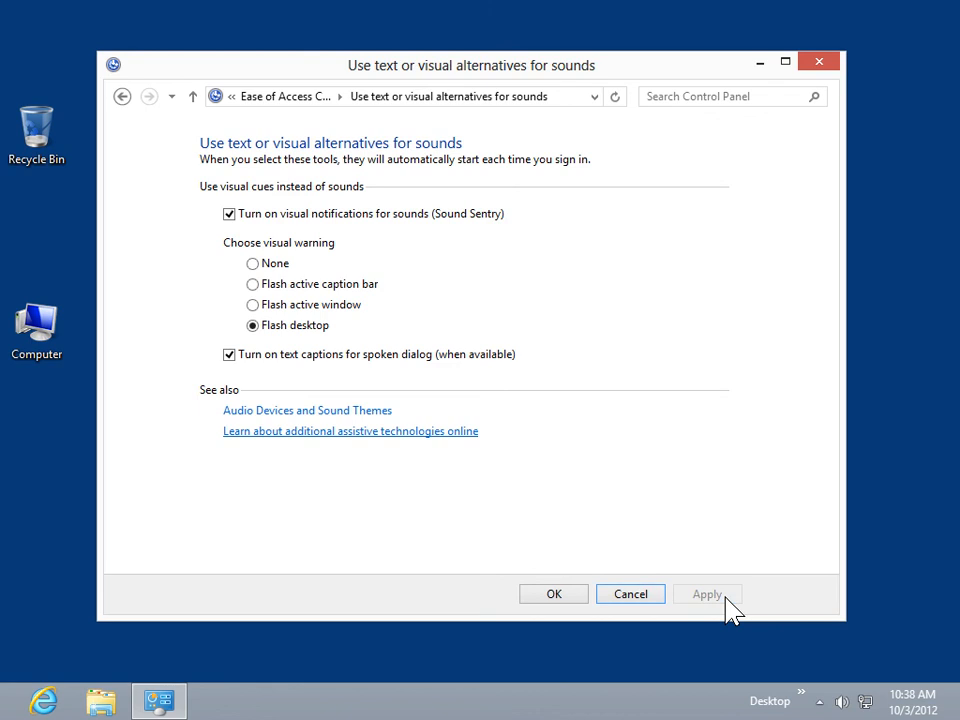
pyautogui.click(554, 594)
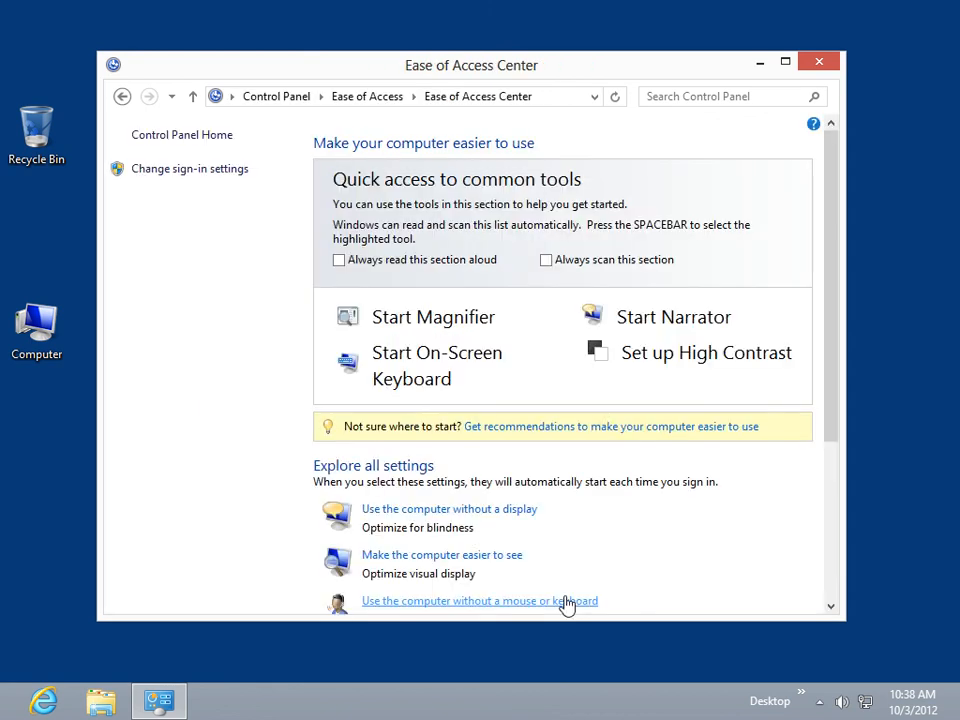
pyautogui.click(826, 66)
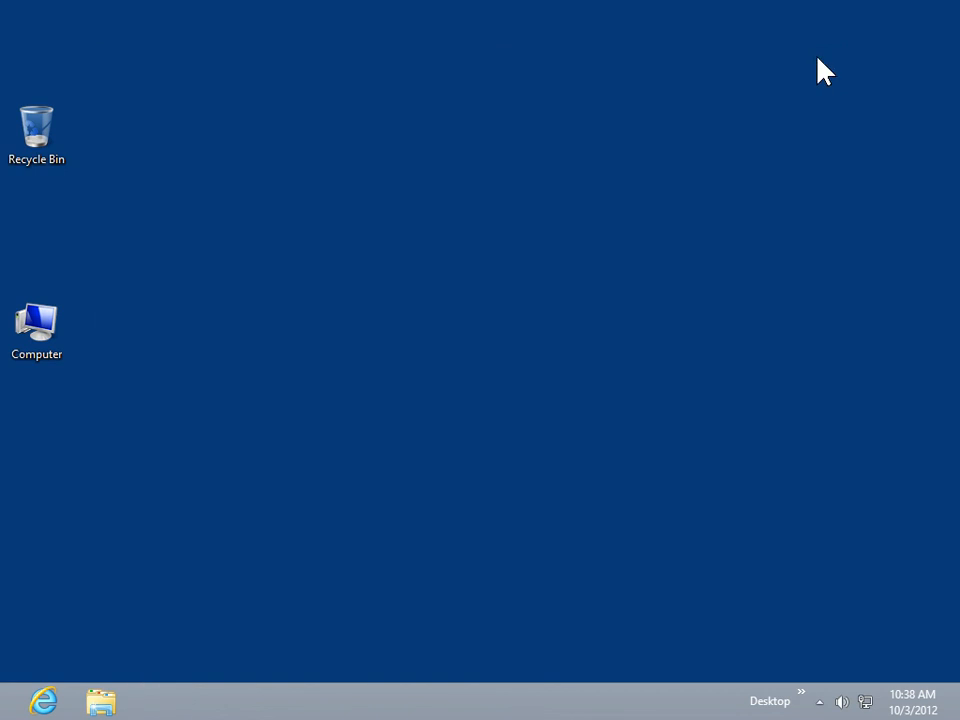